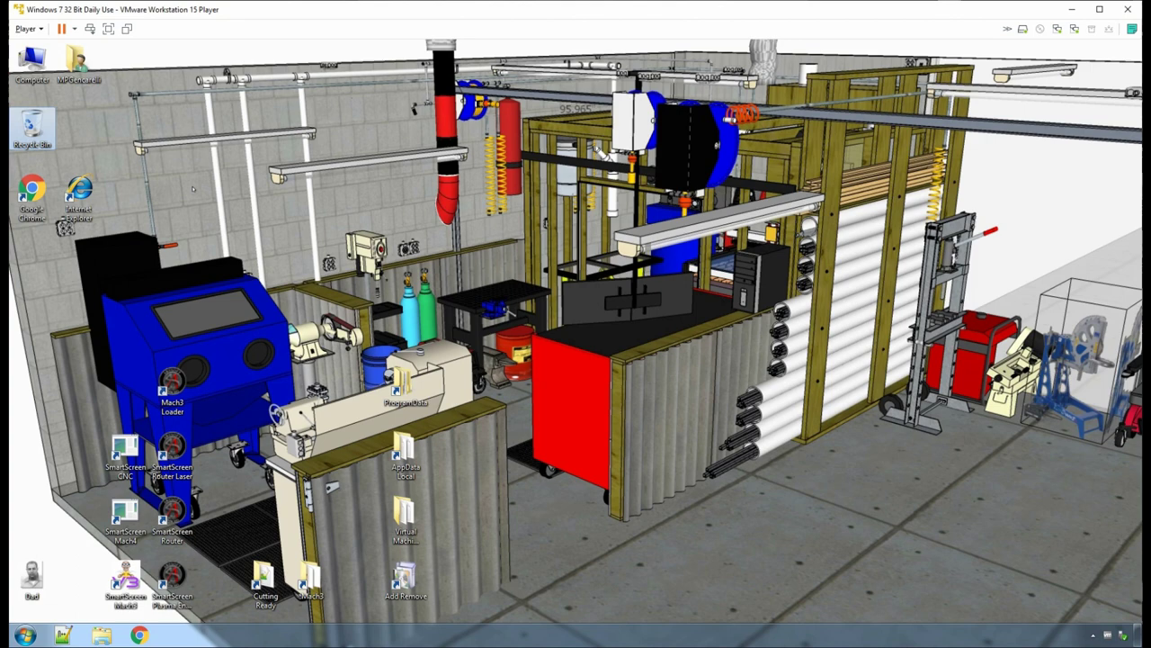
Step: Download the 32-bit prio_win32_210_4391.exe from prnwatch.com/prio in Chrome and view all downloads
double_click(32, 193)
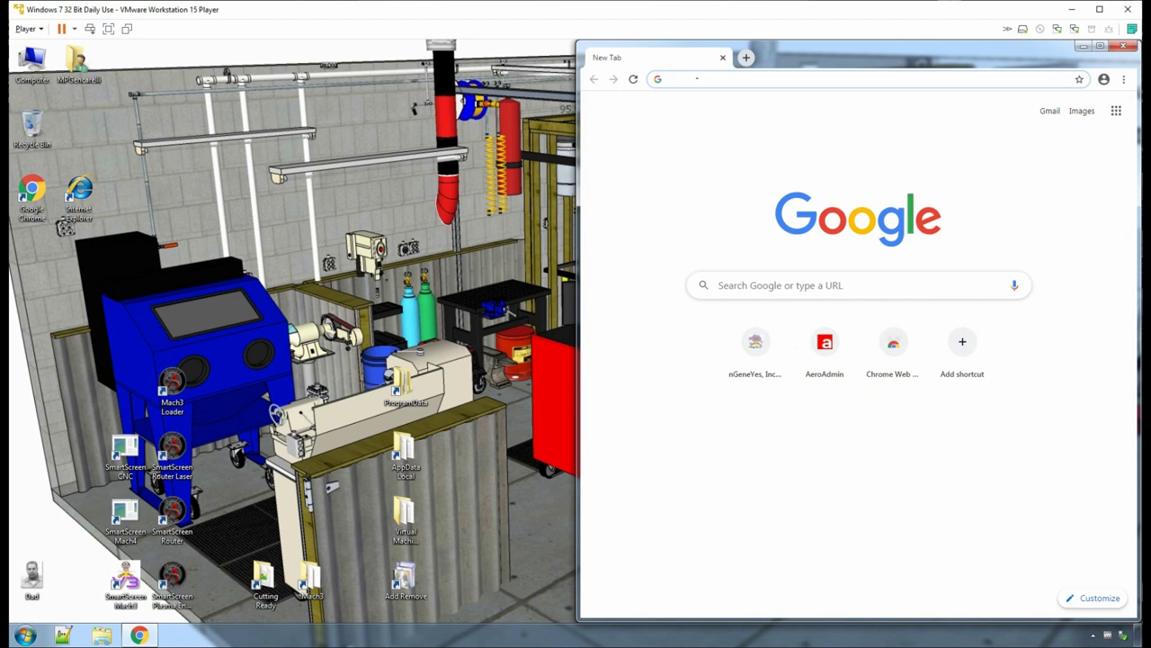
type("https://www.prnwatch.com/prio/")
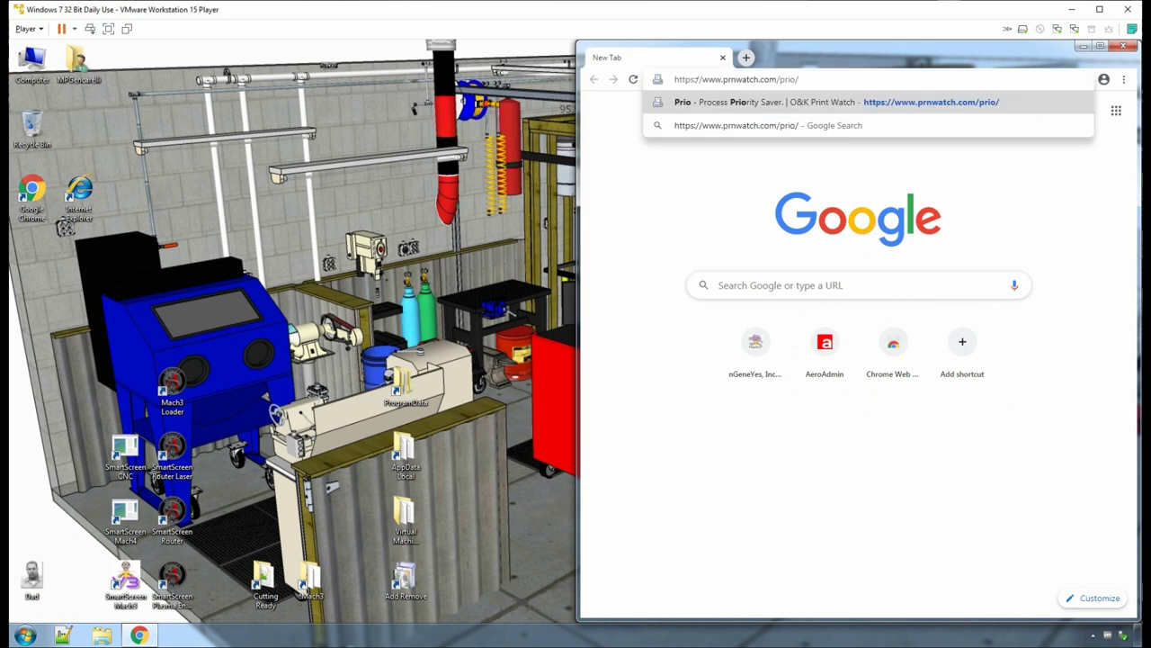
key("Return")
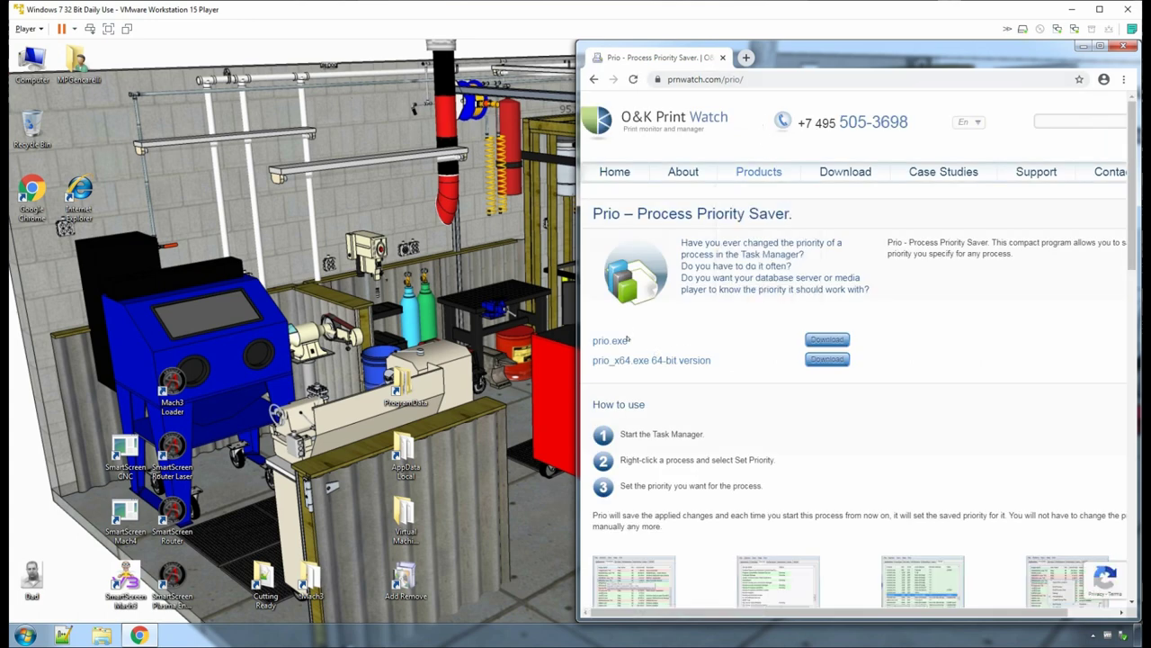
left_click(815, 340)
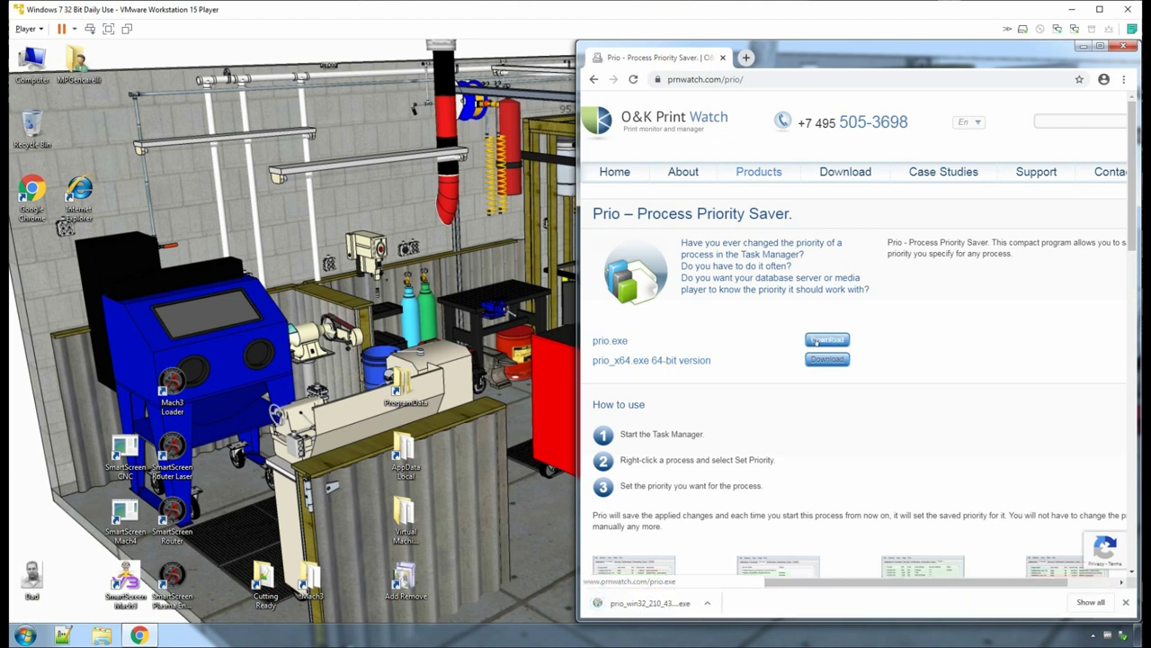
left_click(1091, 601)
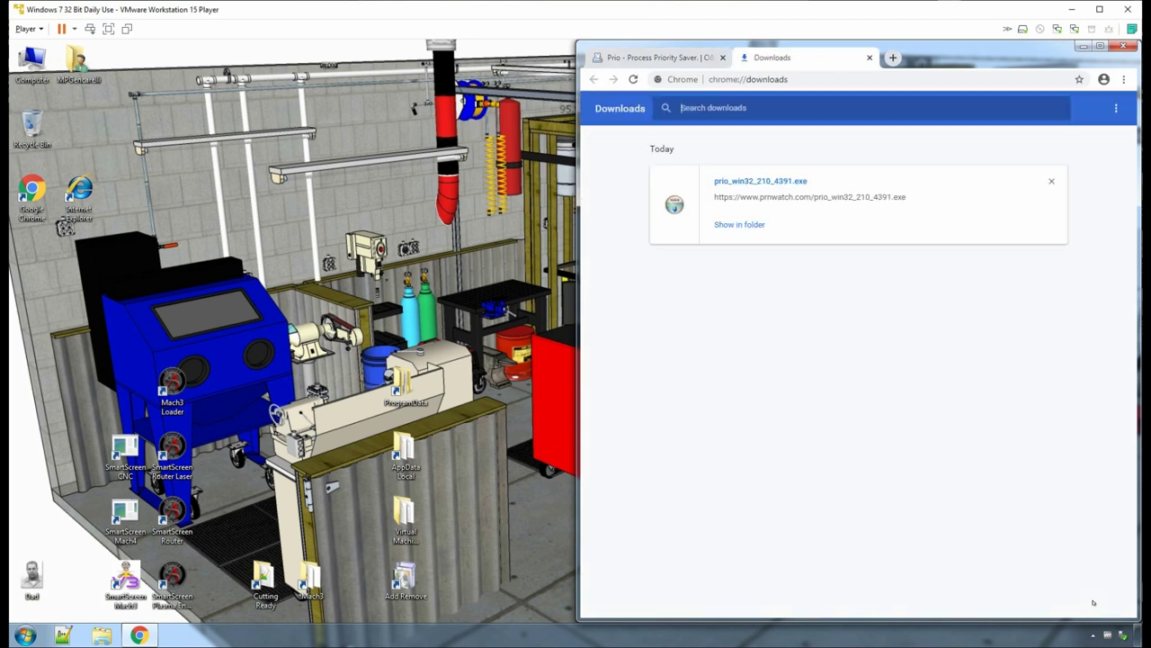
Step: Run prio_win32_210_4391 from the Downloads folder in Explorer
left_click(722, 225)
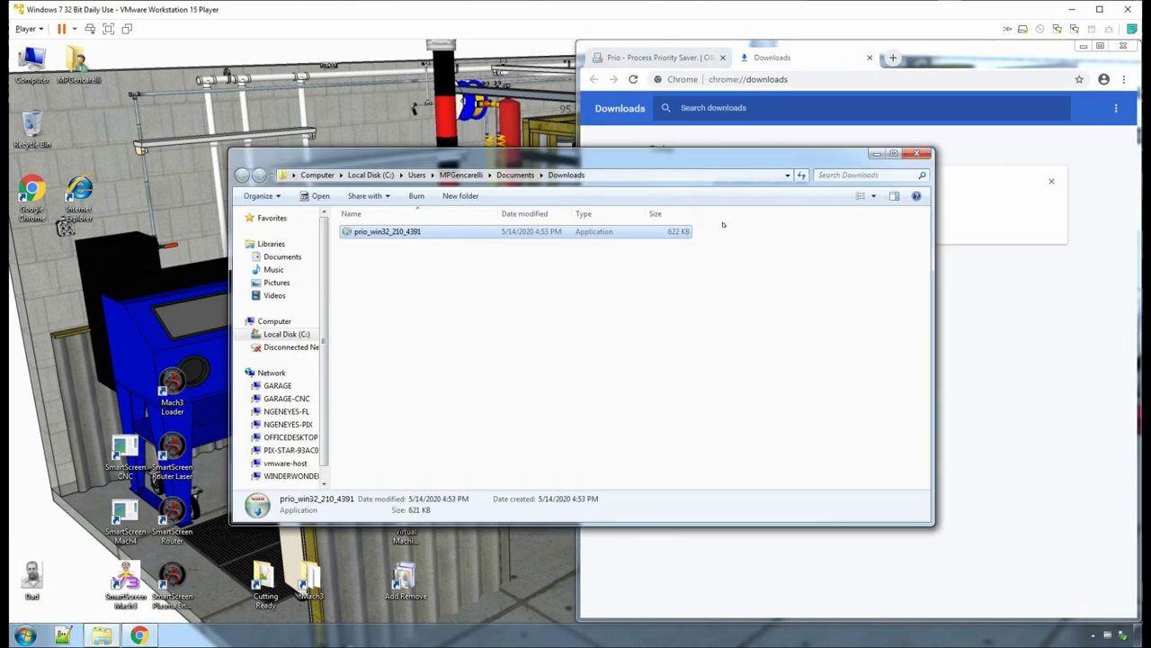
double_click(391, 231)
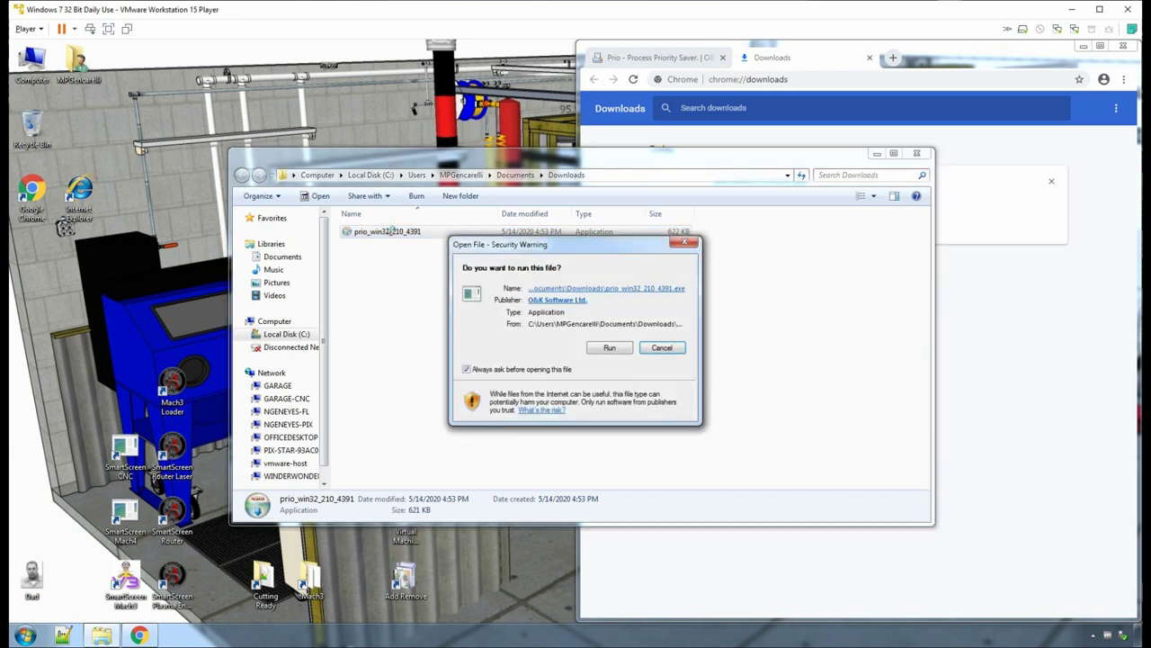
Step: Install Prio v2.1.0.4391 with all components to C:\Program Files\Prio and reboot now
left_click(596, 349)
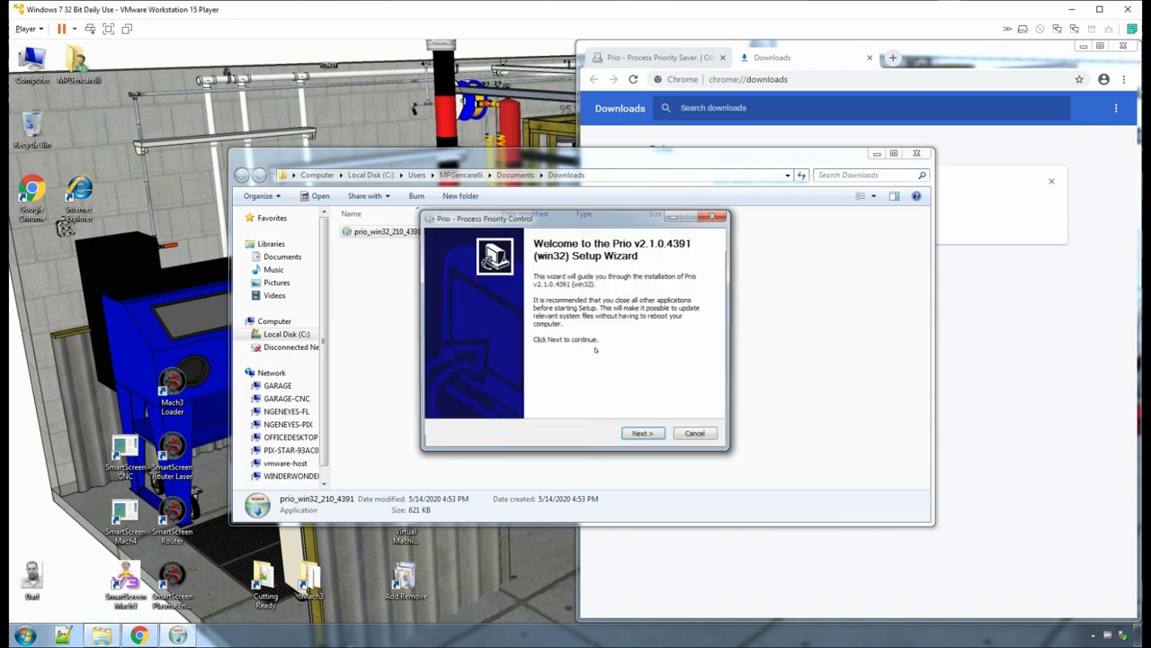
left_click(641, 436)
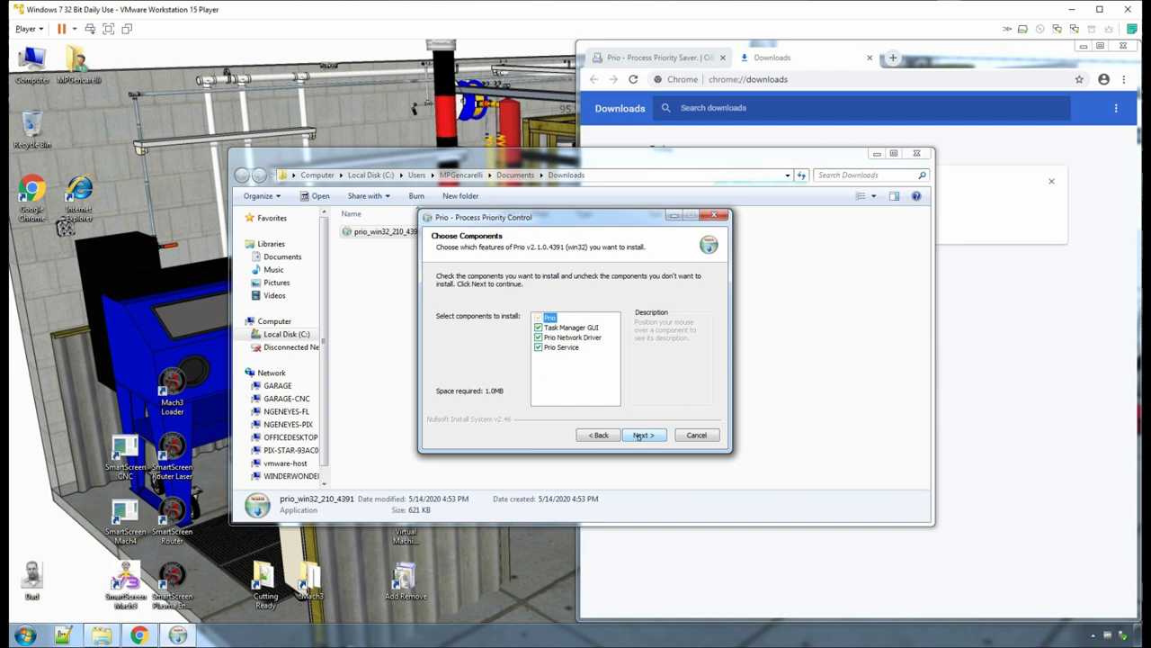
left_click(640, 436)
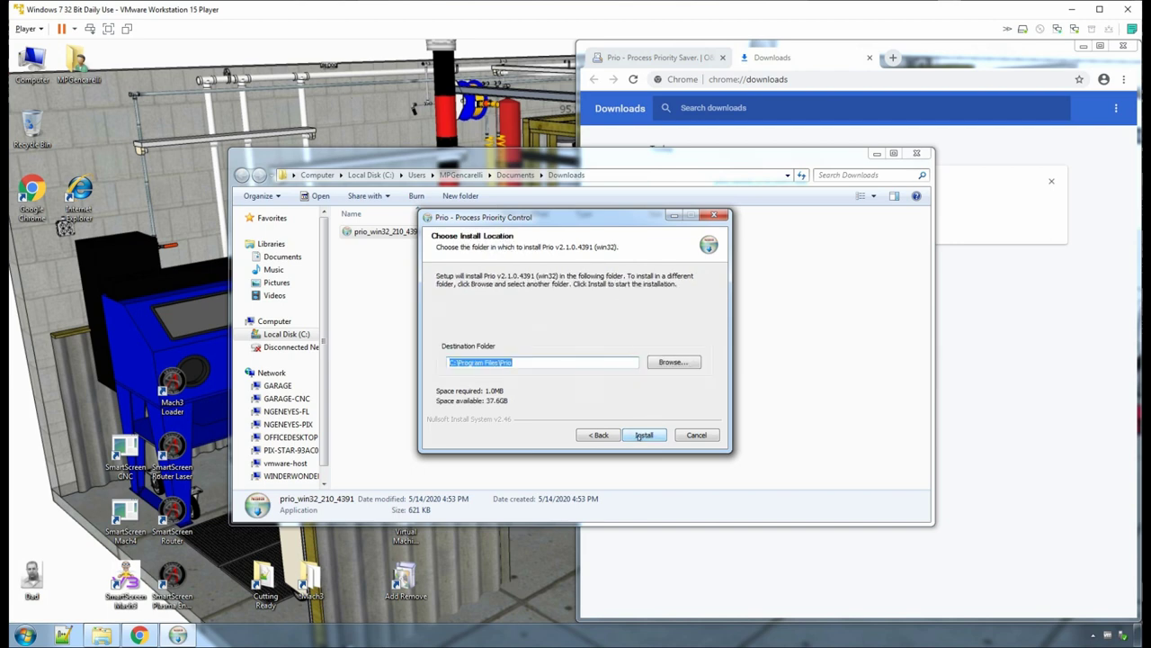
left_click(642, 435)
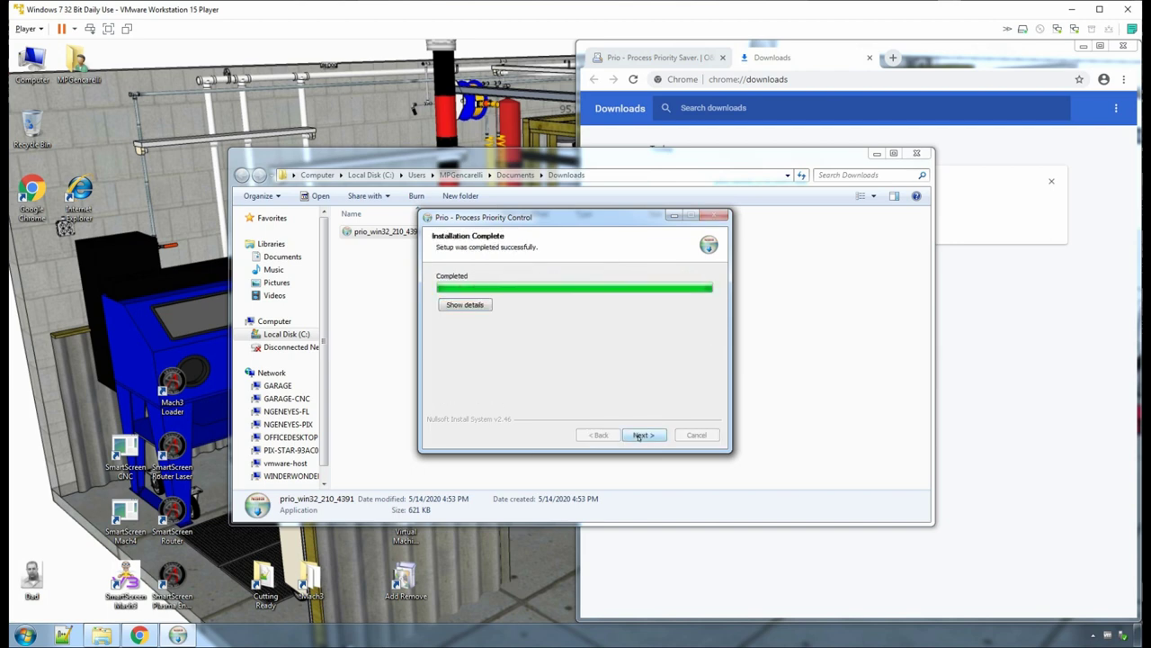
left_click(639, 435)
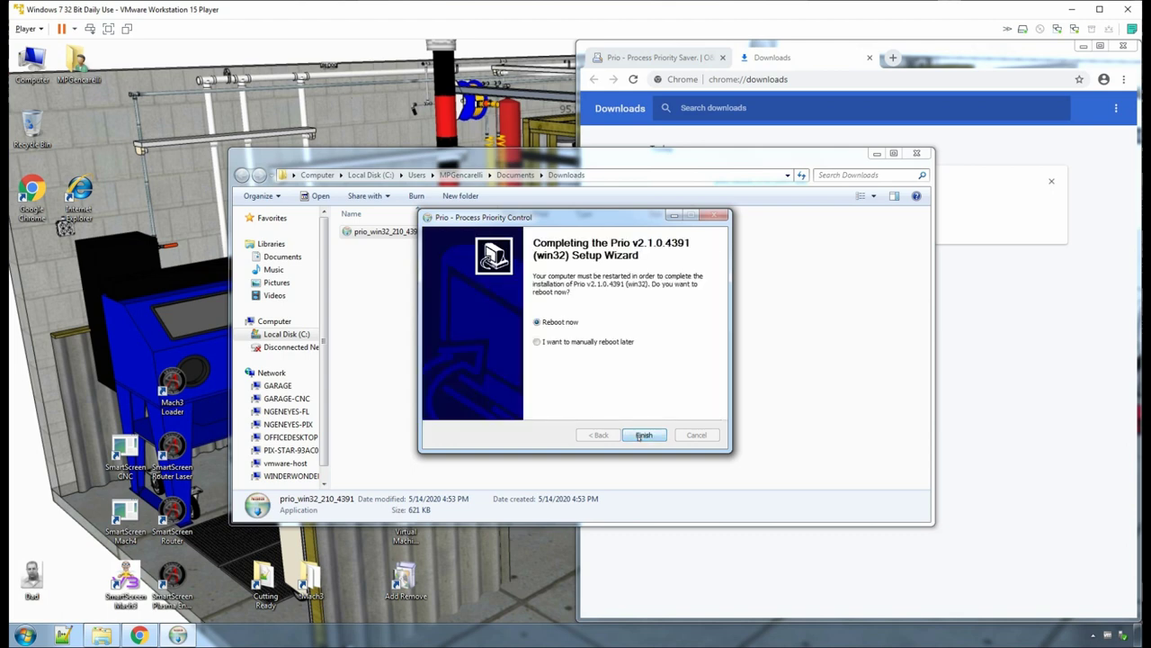
left_click(642, 435)
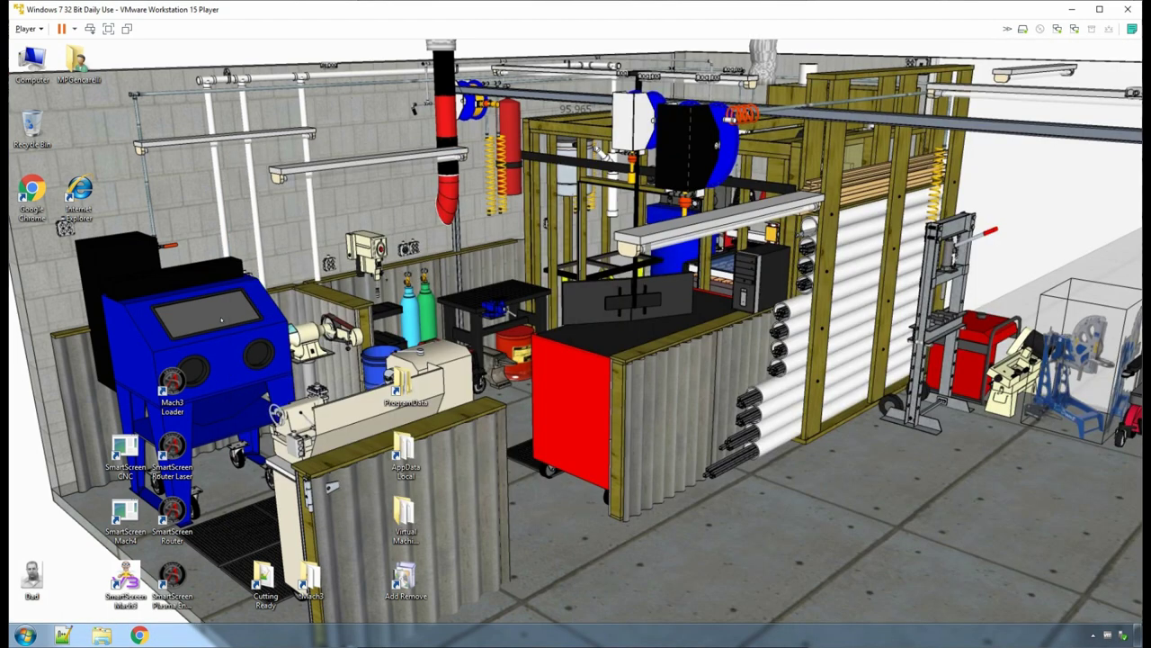
Step: Launch Mach3 with the SmartScreen Router Laser profile, then bring up the taskbar menu
left_click(173, 455)
double_click(177, 457)
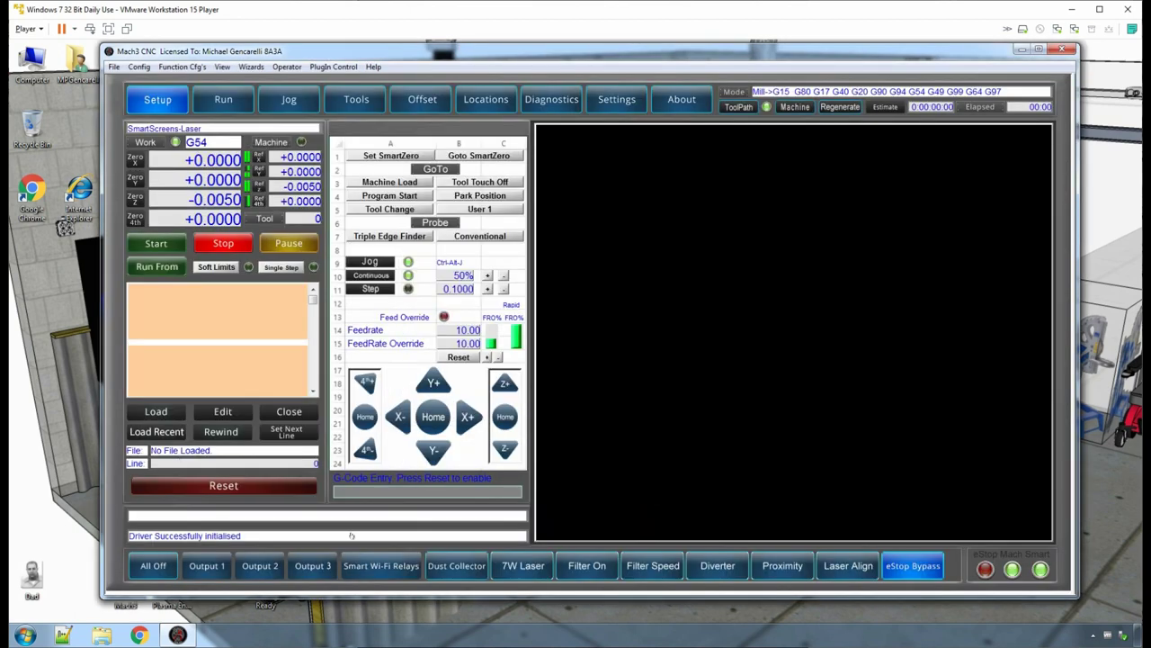
right_click(485, 635)
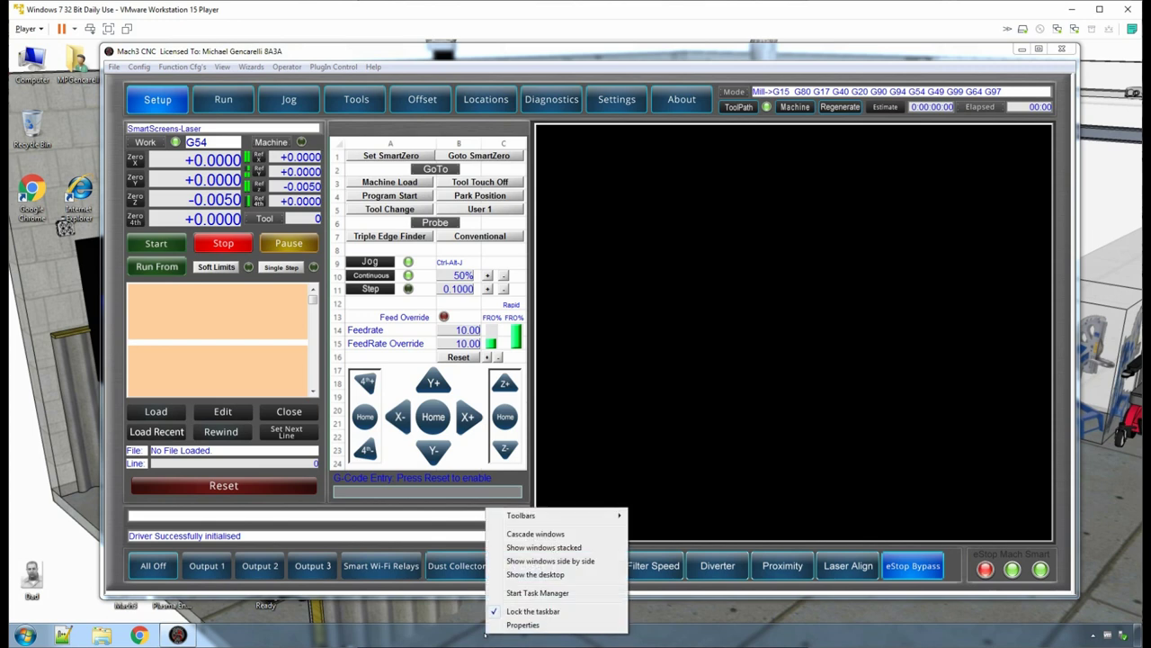
Step: Start Task Manager and select Mach3.exe in the Processes list
left_click(548, 592)
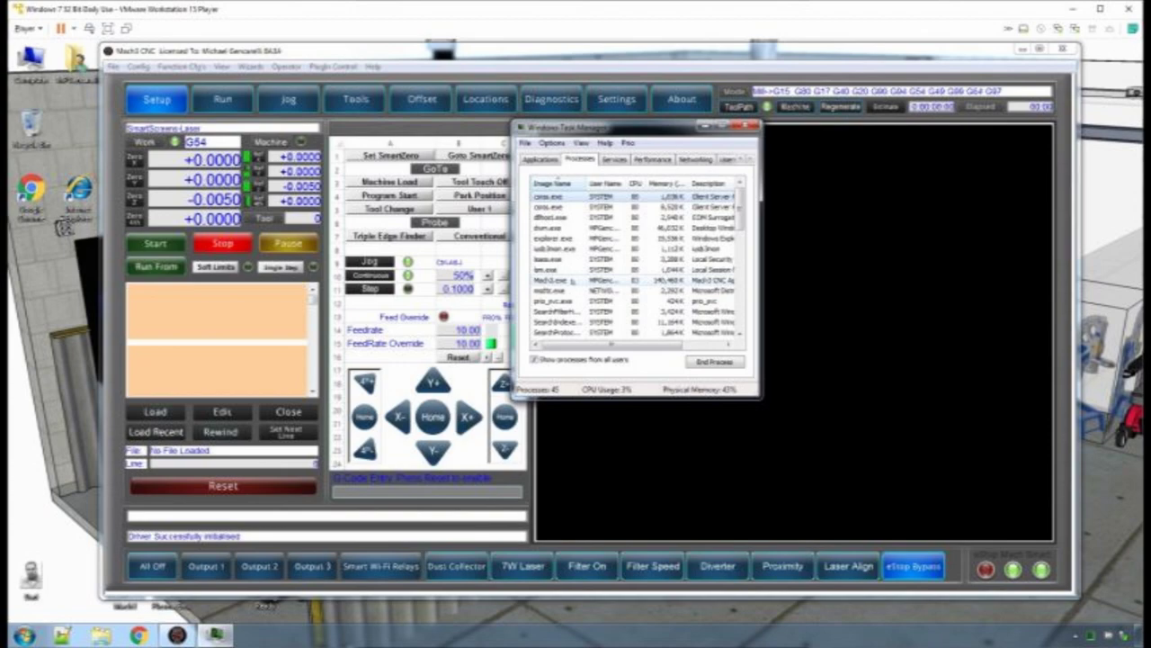
left_click(572, 281)
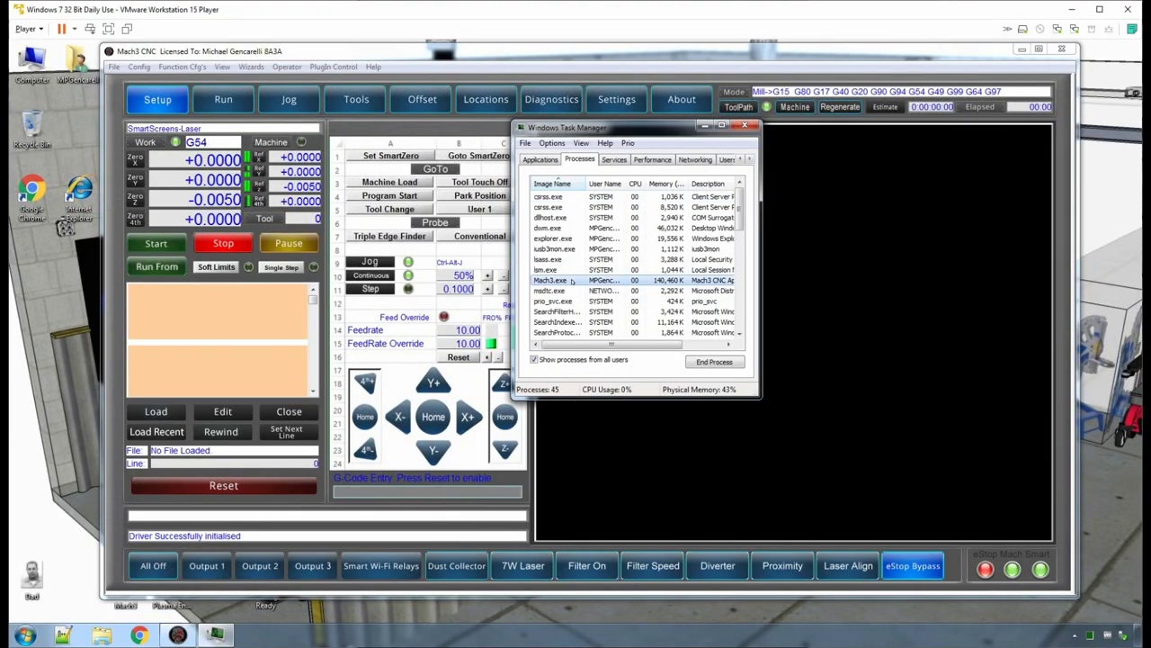
Step: Set Mach3.exe's CPU priority to Above Normal and verify Save Priority is checked
right_click(572, 281)
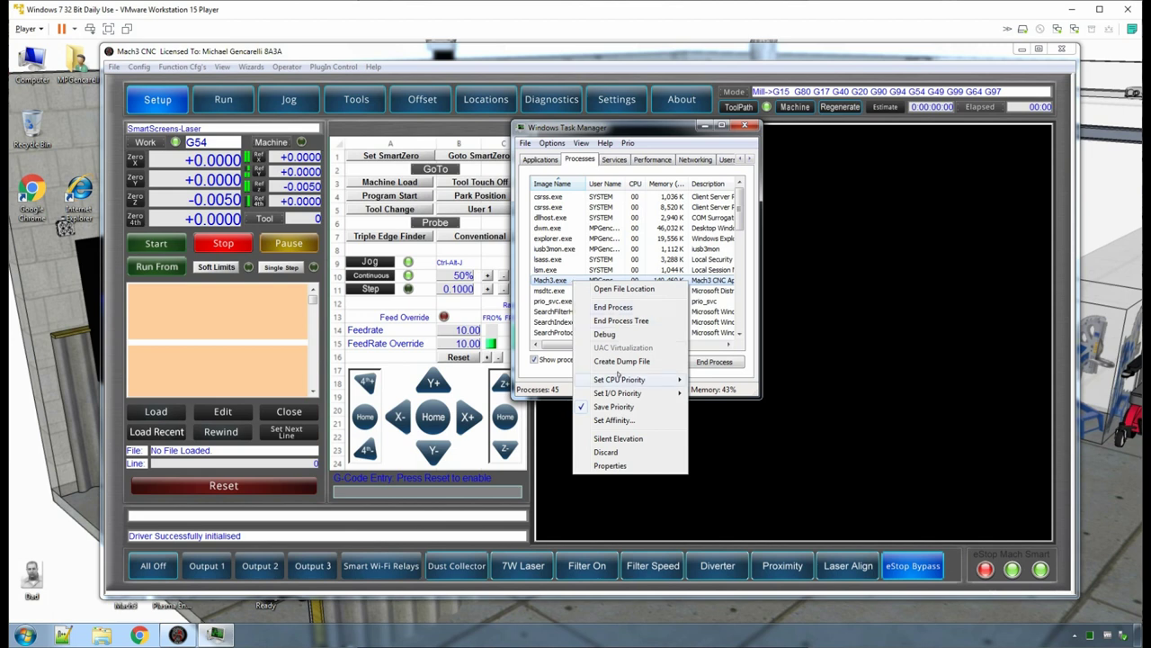
mouse_move(634, 380)
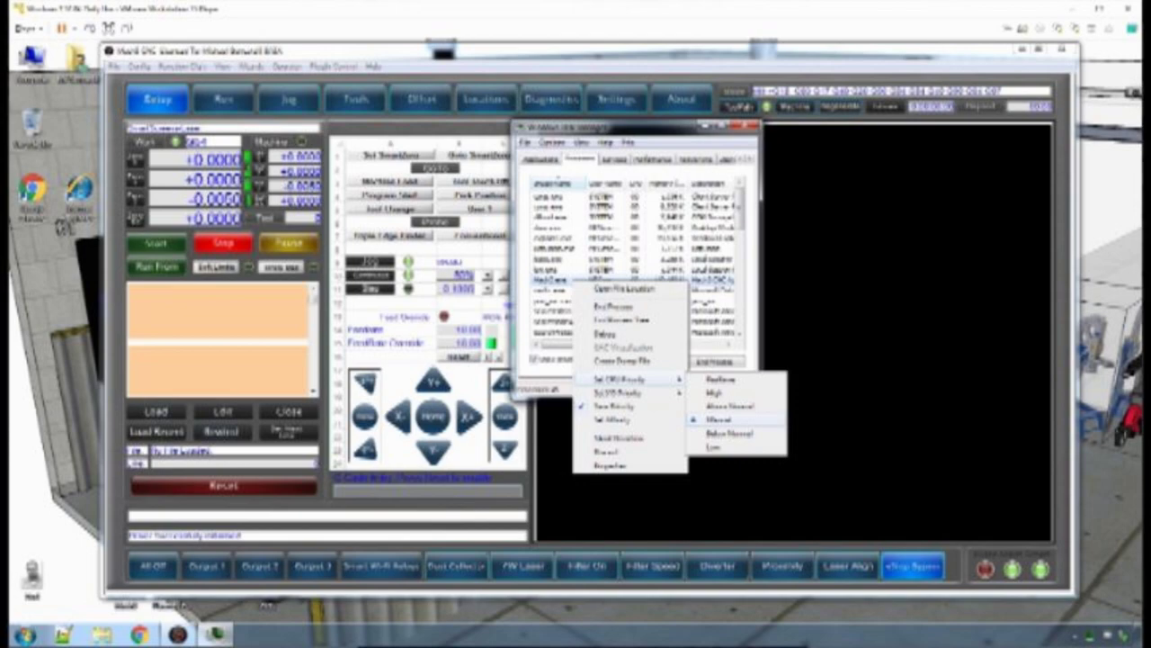
left_click(720, 419)
left_click(596, 422)
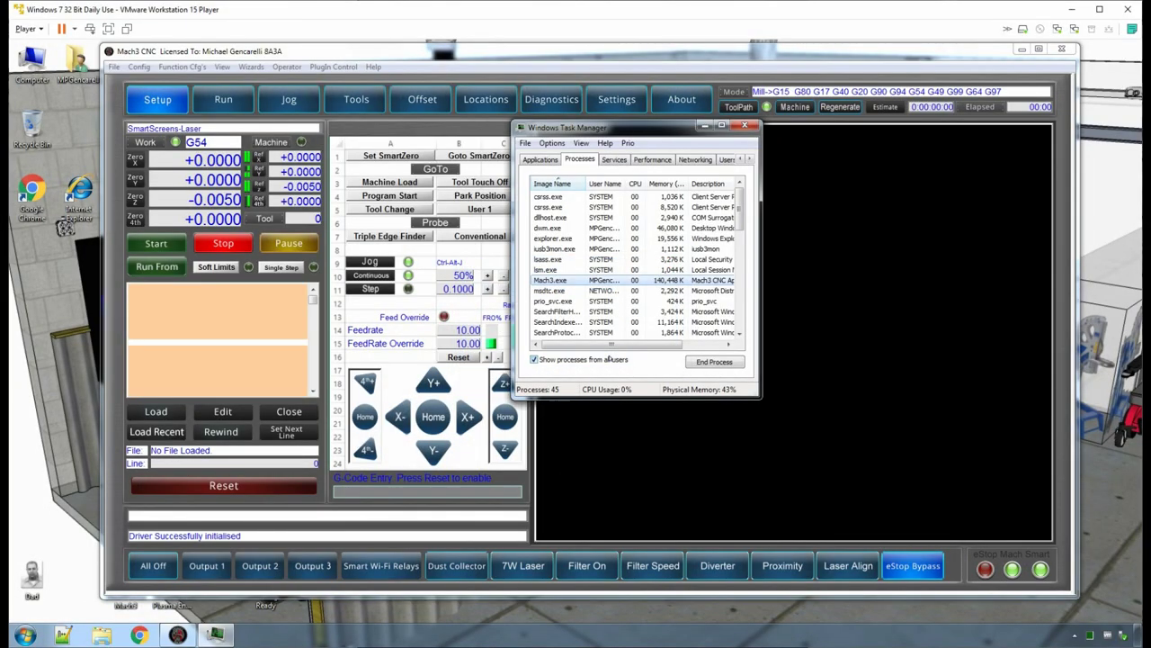
right_click(571, 280)
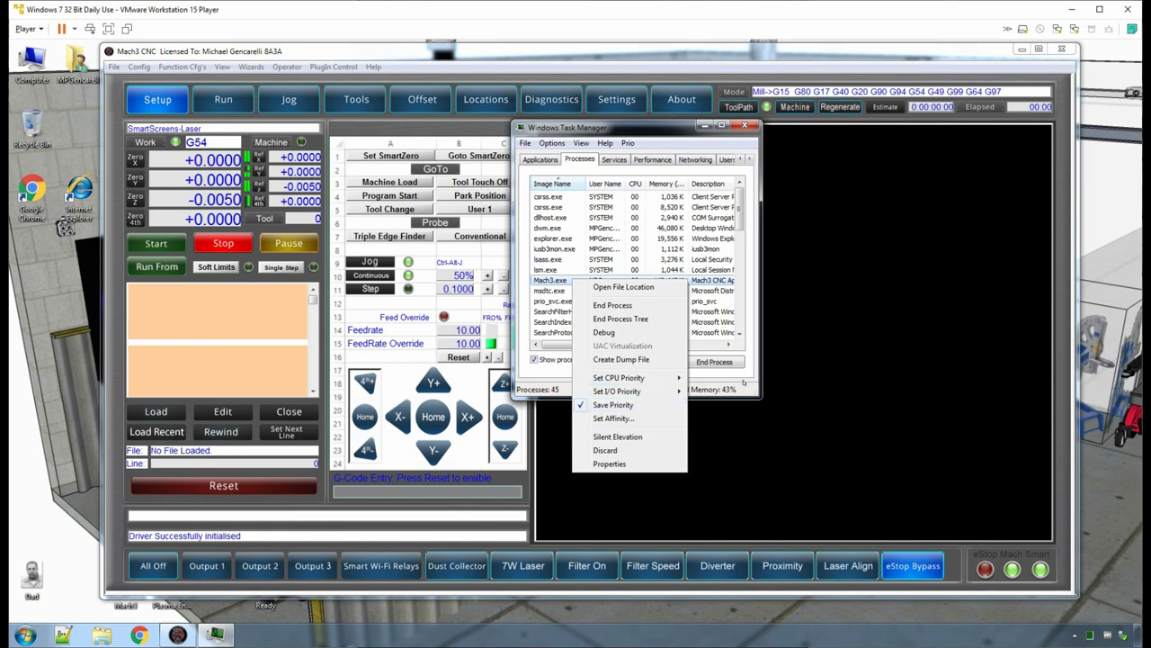
Step: Close Task Manager, end the Mach3 session, and relaunch the SmartScreen Router Laser profile
left_click(746, 386)
left_click(745, 125)
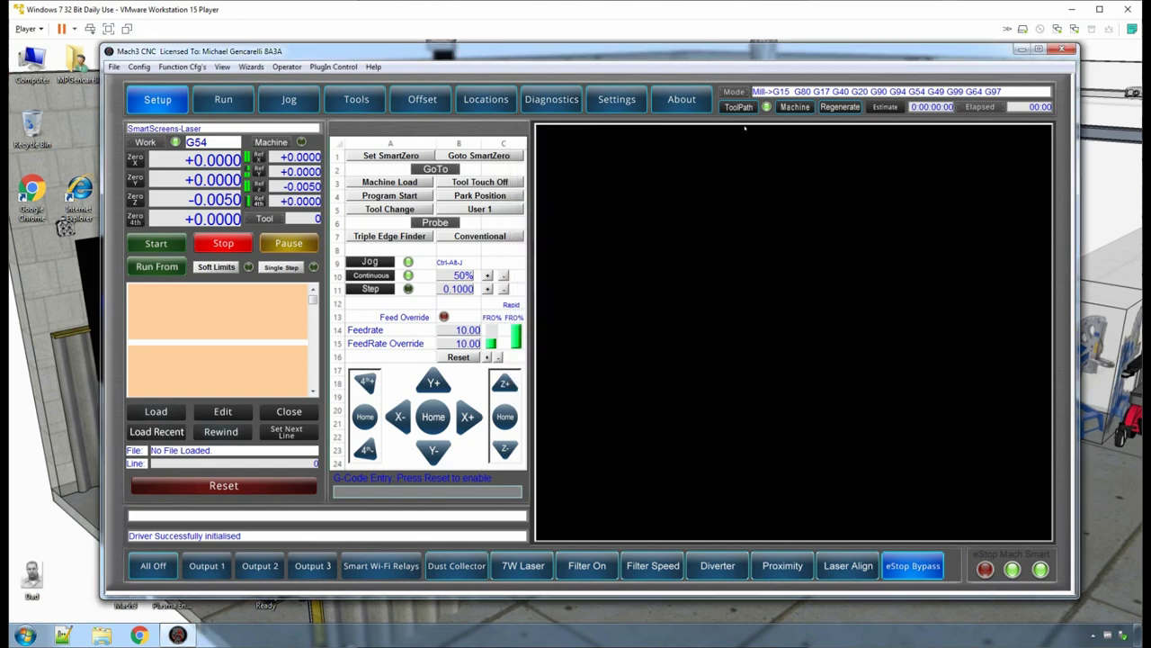
left_click(1063, 49)
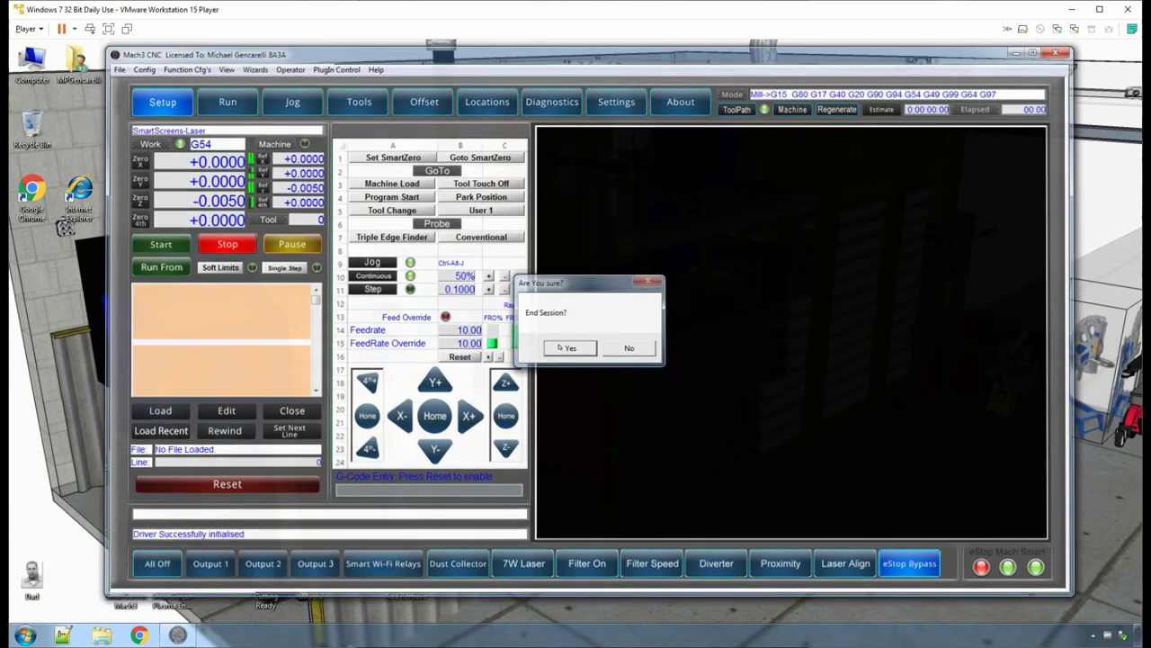
left_click(560, 347)
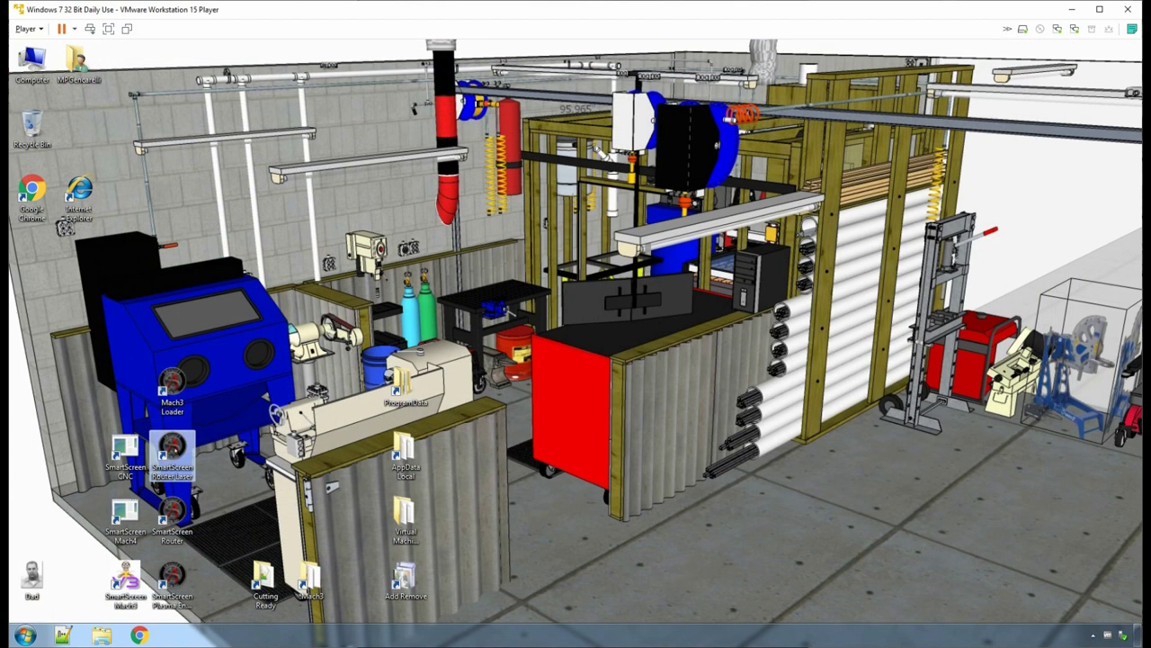
double_click(171, 447)
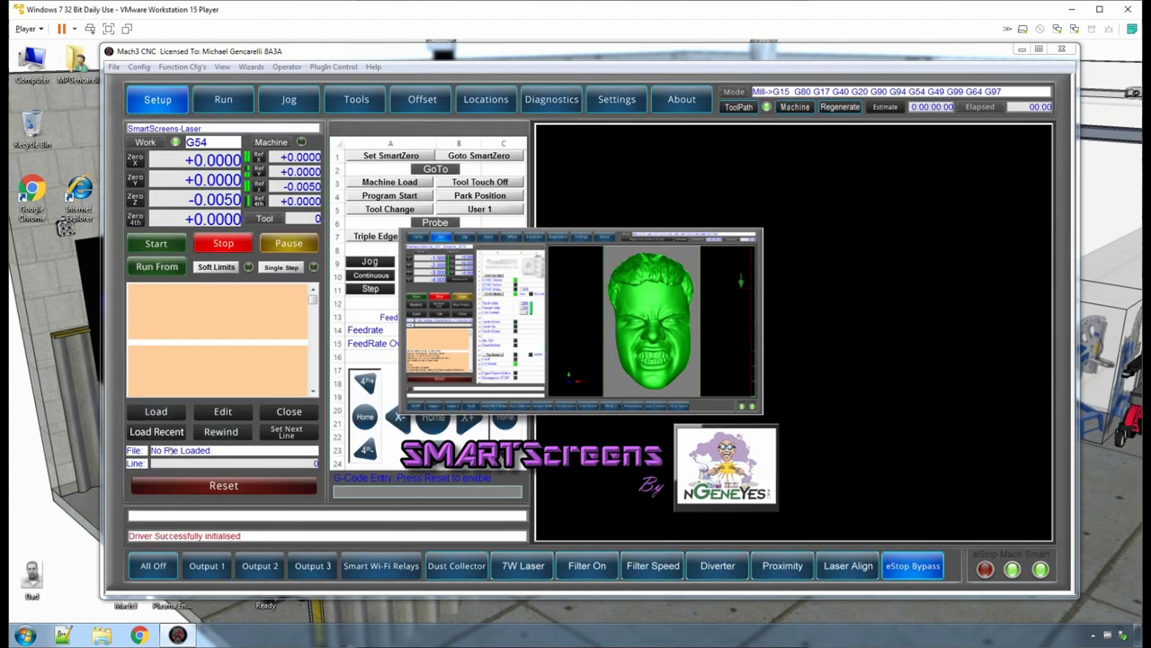
right_click(496, 631)
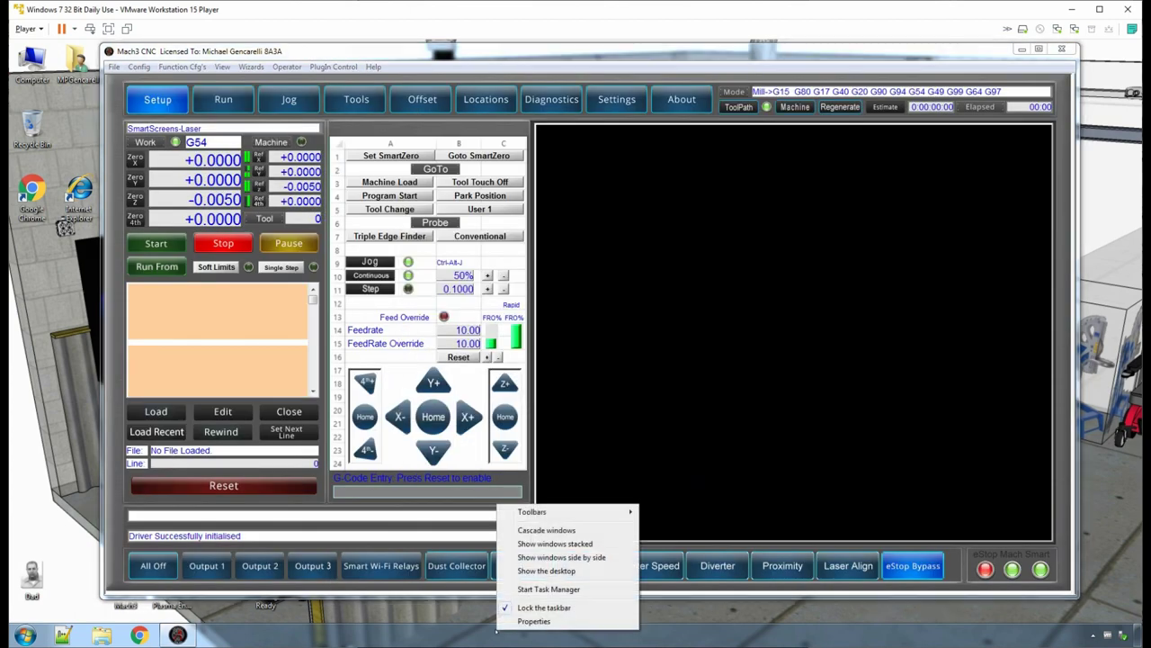
left_click(566, 588)
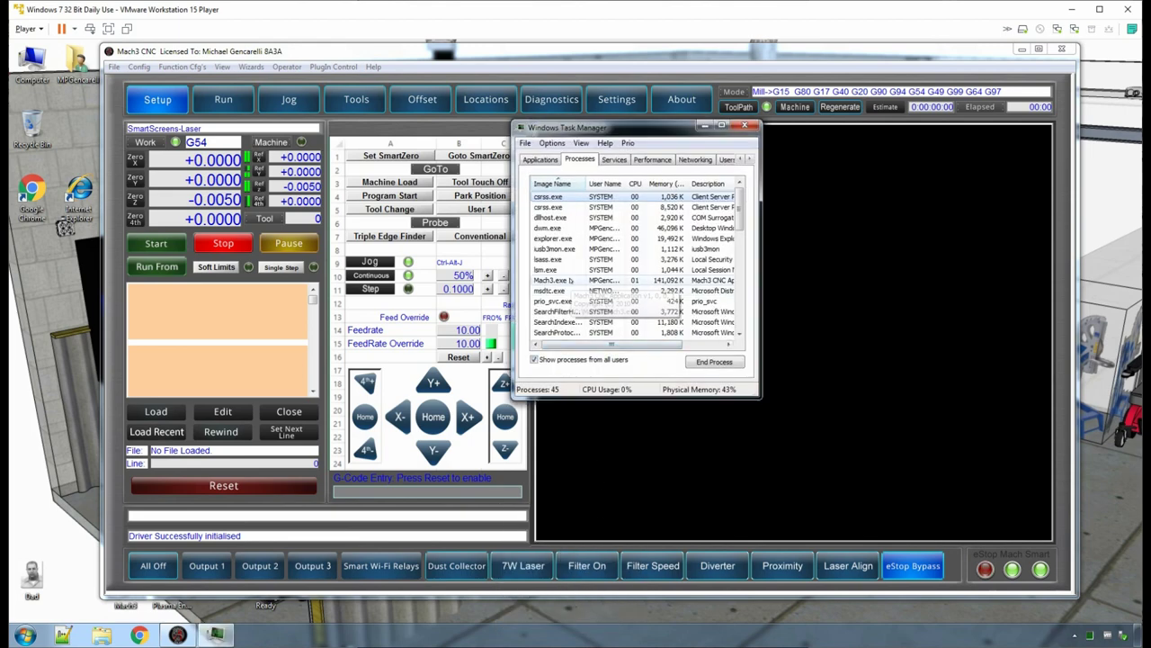
left_click(568, 280)
right_click(569, 281)
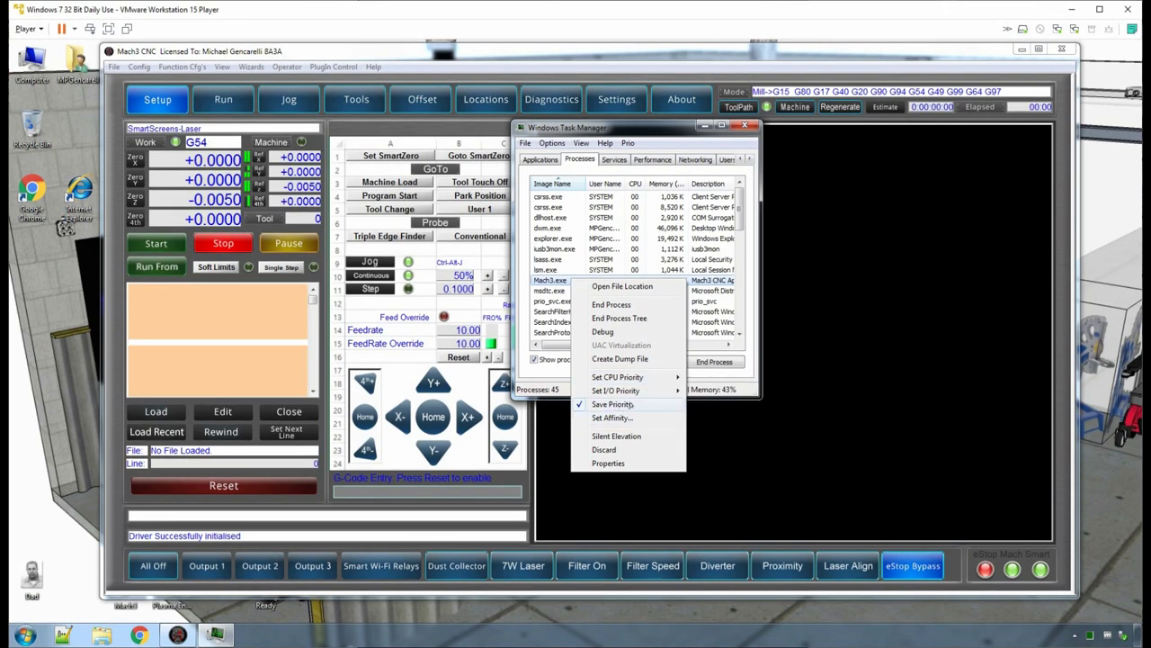
left_click(745, 126)
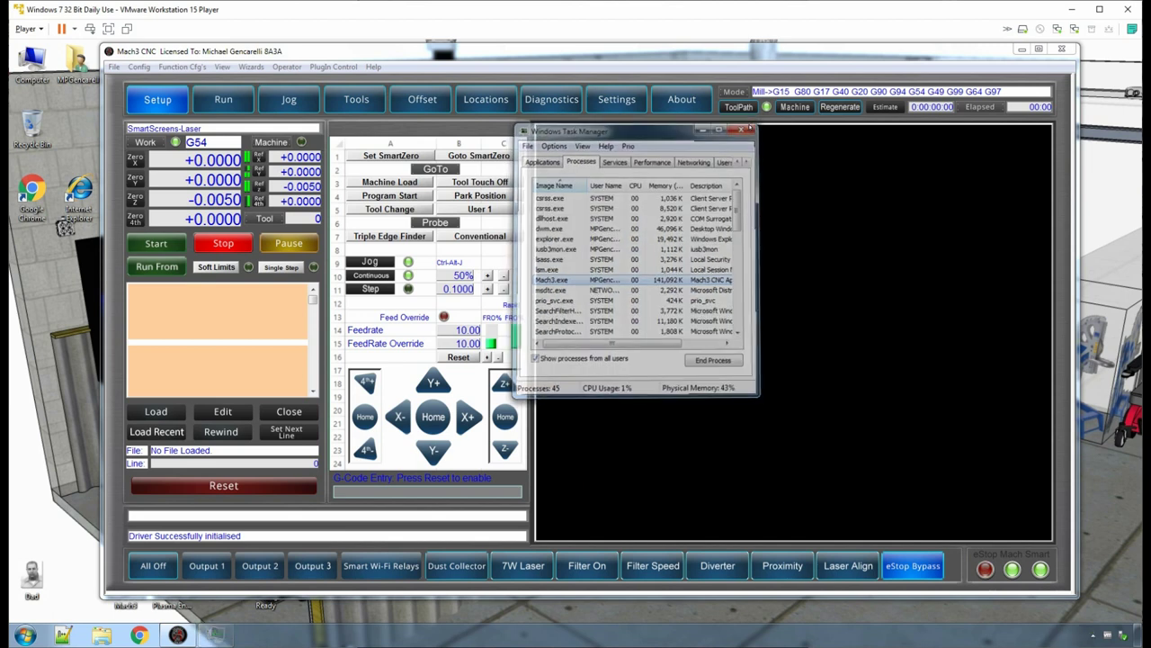